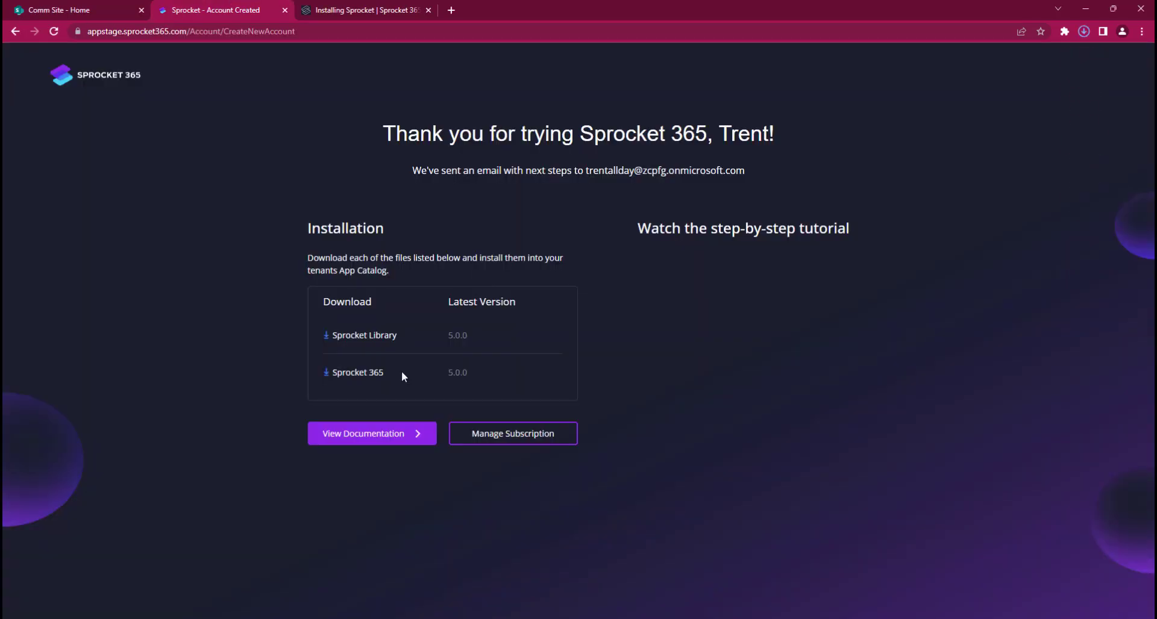
Download the Sprocket 365 installation package and bring up the Installing Sprocket documentation article
click(379, 373)
click(407, 442)
click(343, 14)
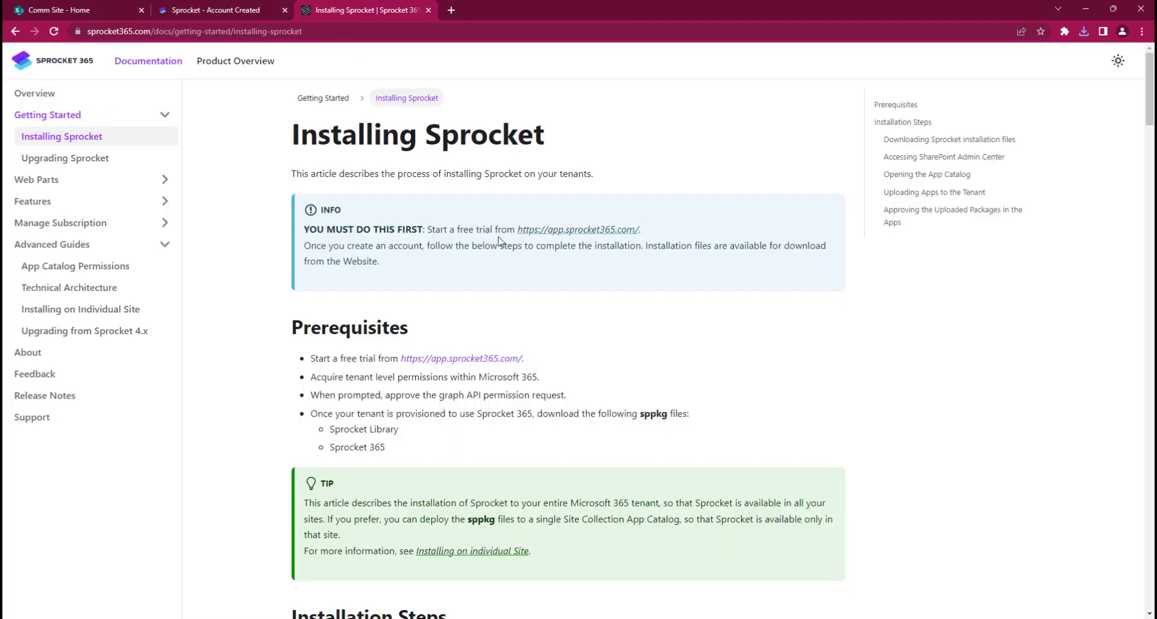
Review the installation steps in the Installing Sprocket article, including the sections on accessing the SharePoint Admin Center and opening the App Catalog
scroll(645, 312, down, 8)
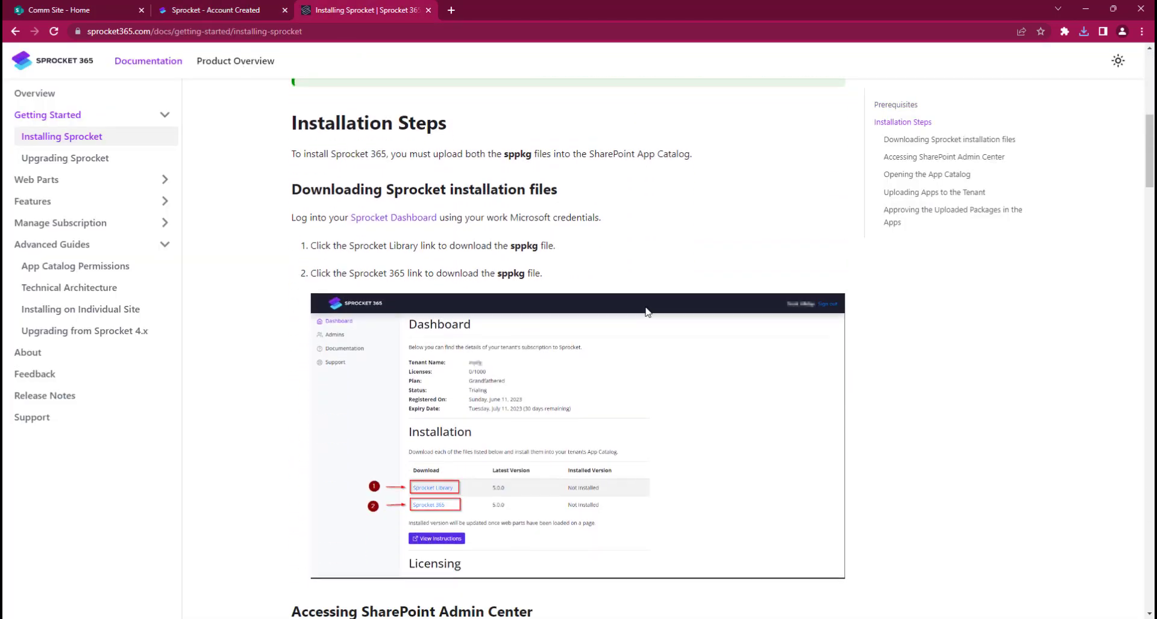
scroll(646, 312, down, 14)
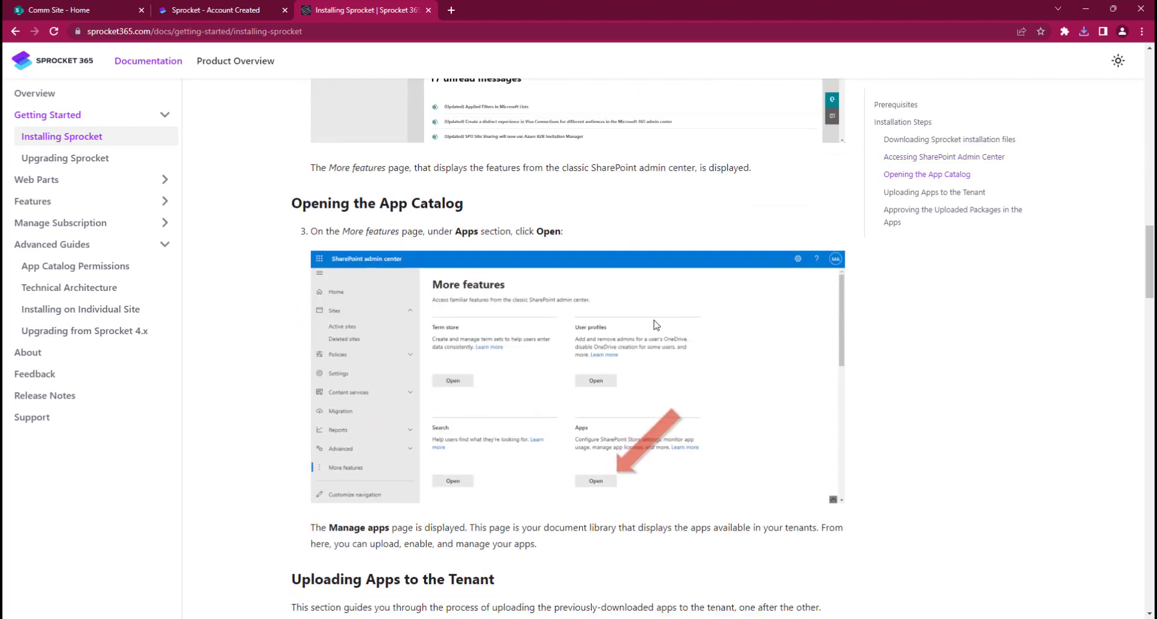
scroll(720, 347, up, 20)
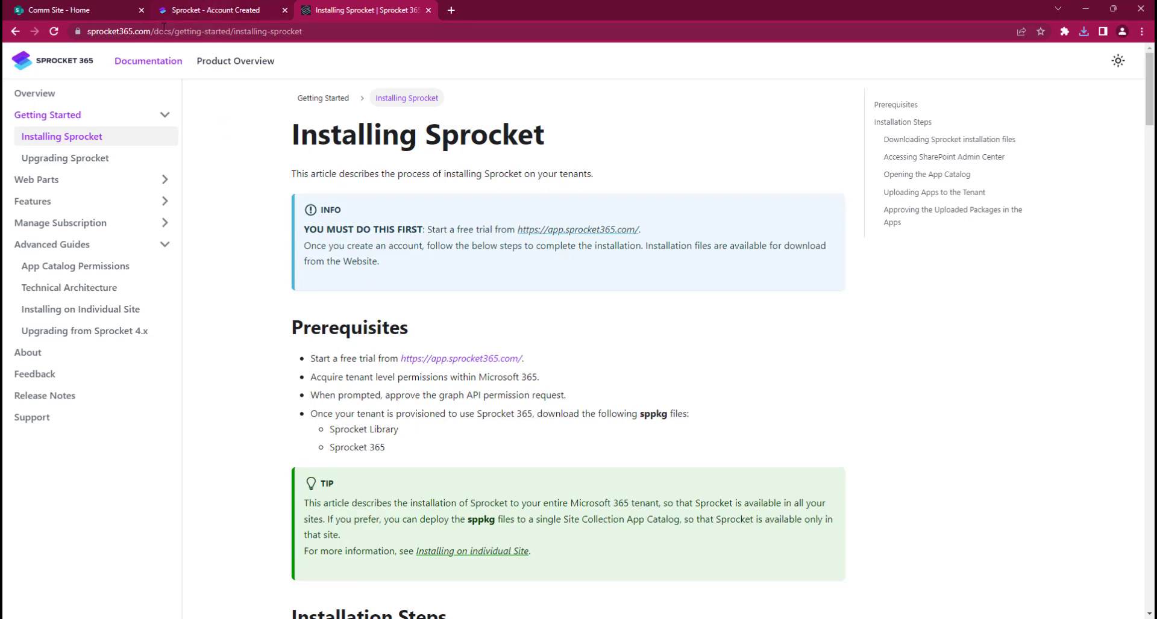
scroll(400, 316, down, 13)
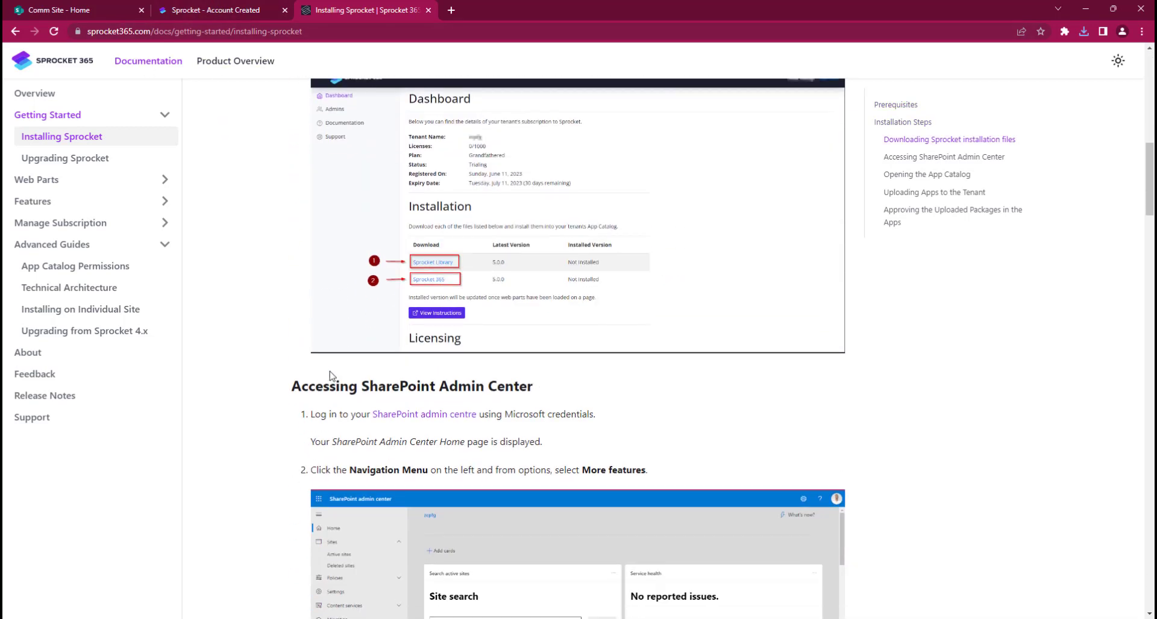
scroll(310, 400, down, 3)
scroll(261, 444, down, 1)
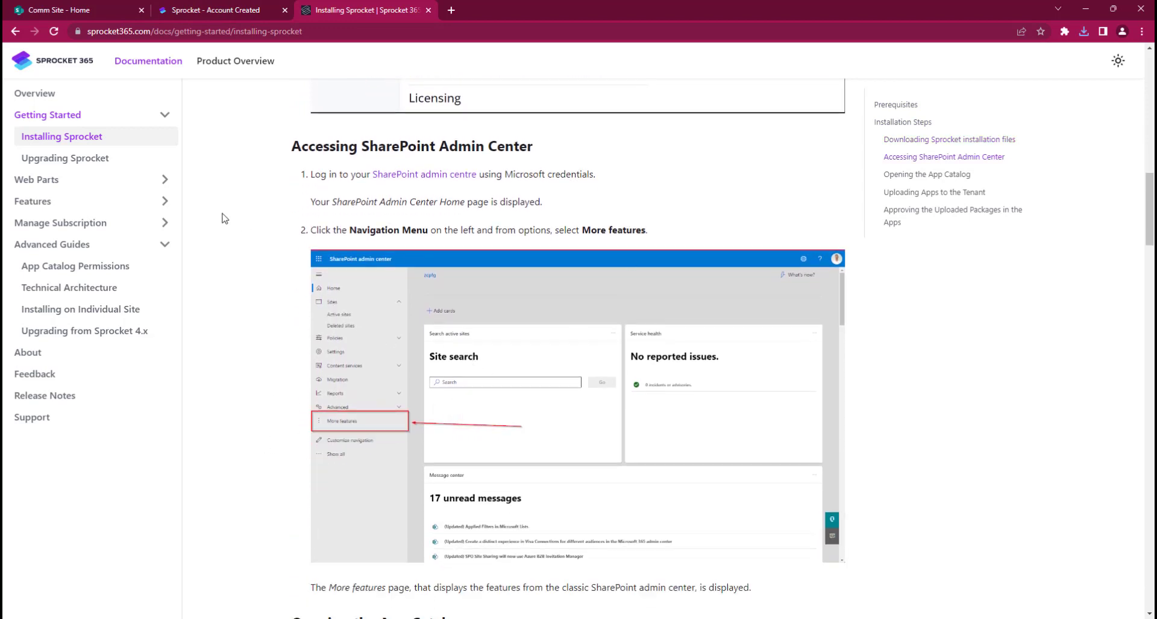
From the Comm Site, go to the Microsoft 365 admin center and open the SharePoint admin center
click(66, 13)
click(19, 62)
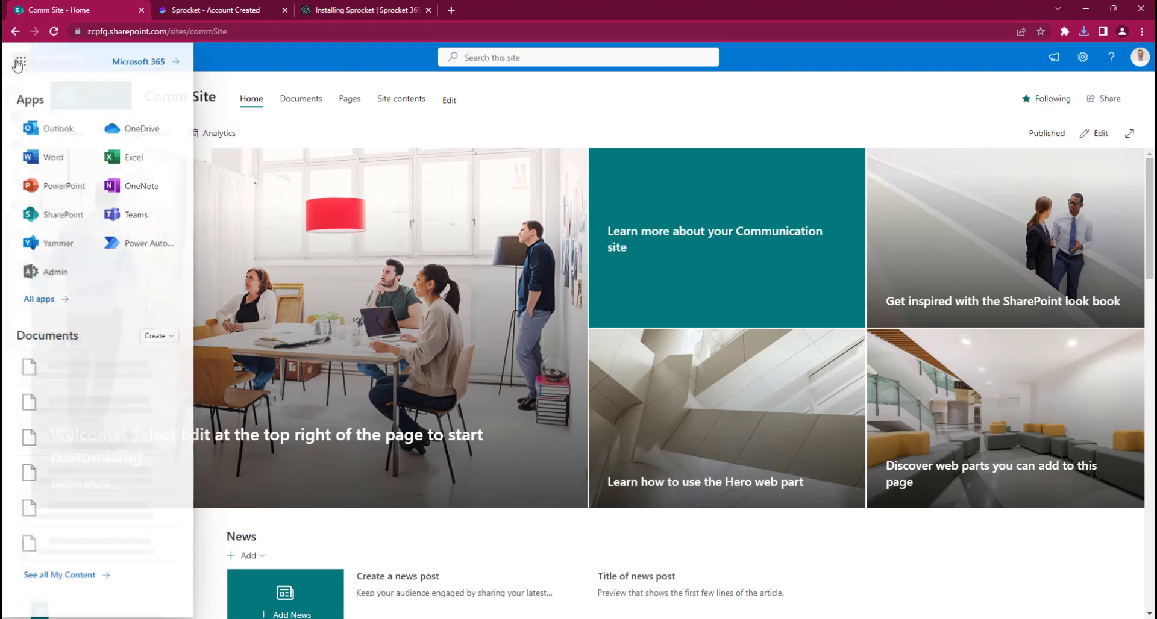
click(50, 276)
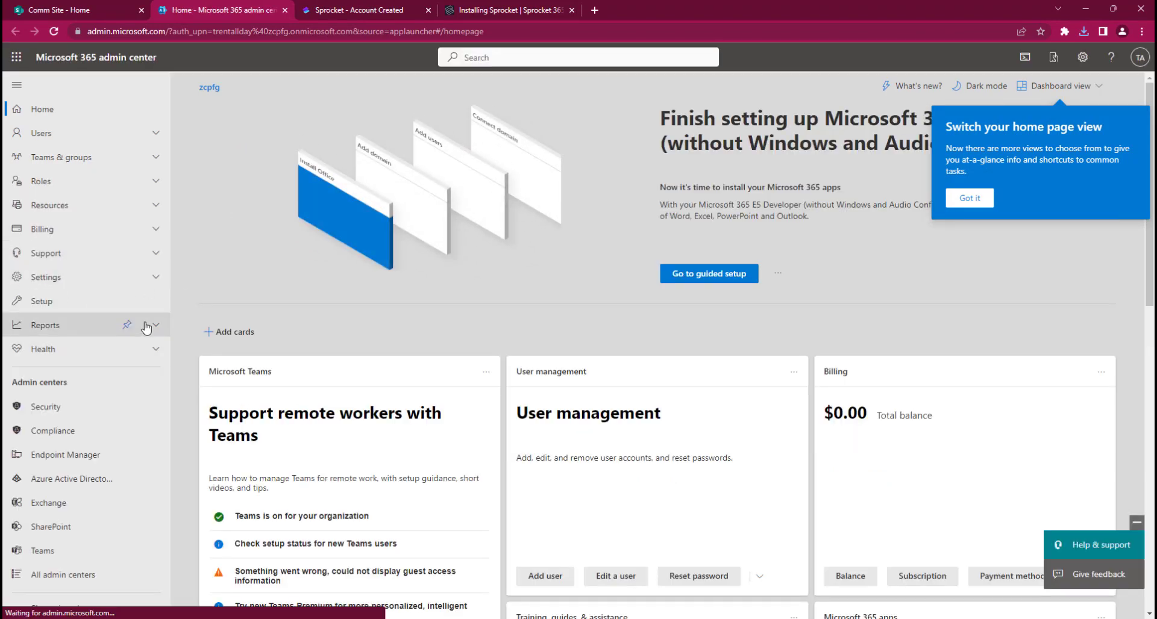
click(56, 528)
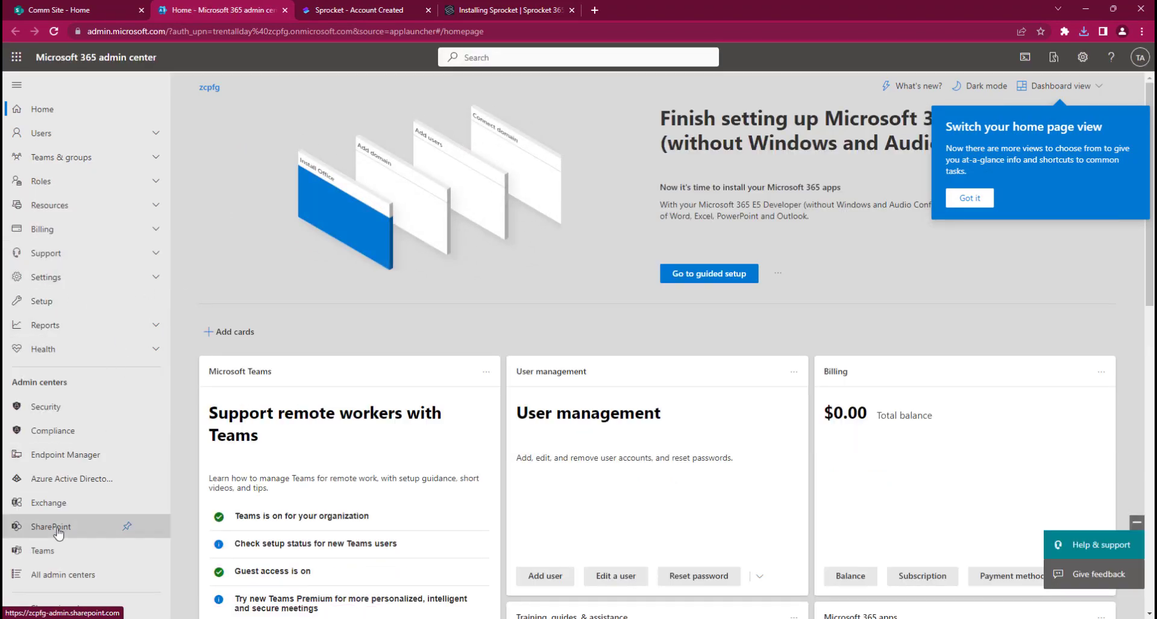
click(285, 11)
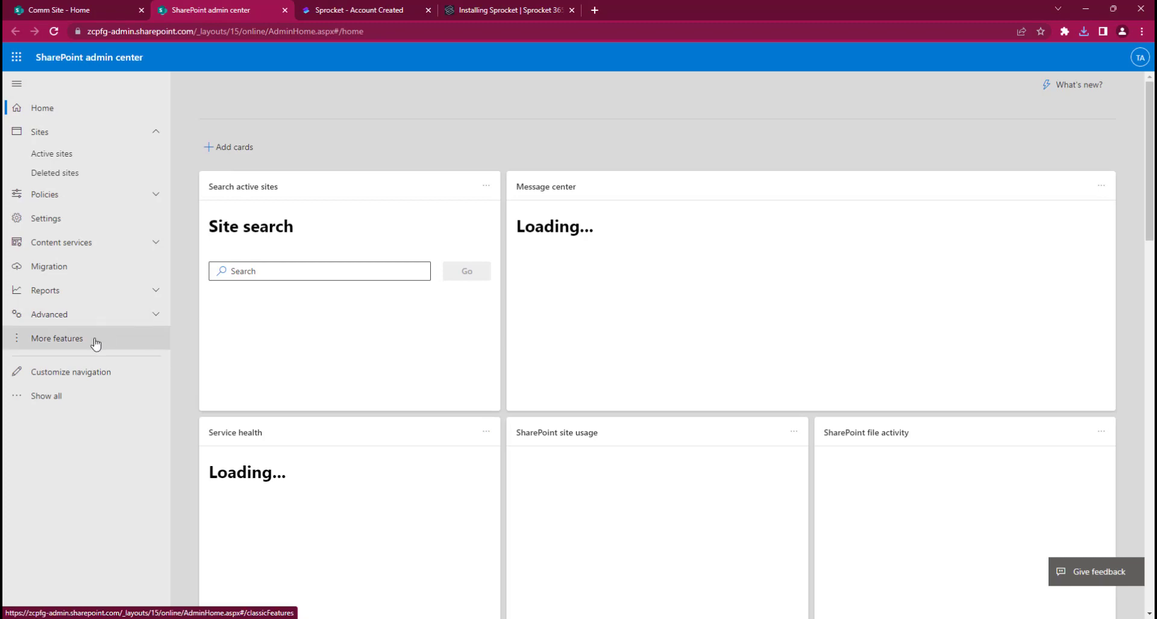
Open the tenant's Manage apps page from the More features of the SharePoint admin center and dismiss the welcome message
click(81, 347)
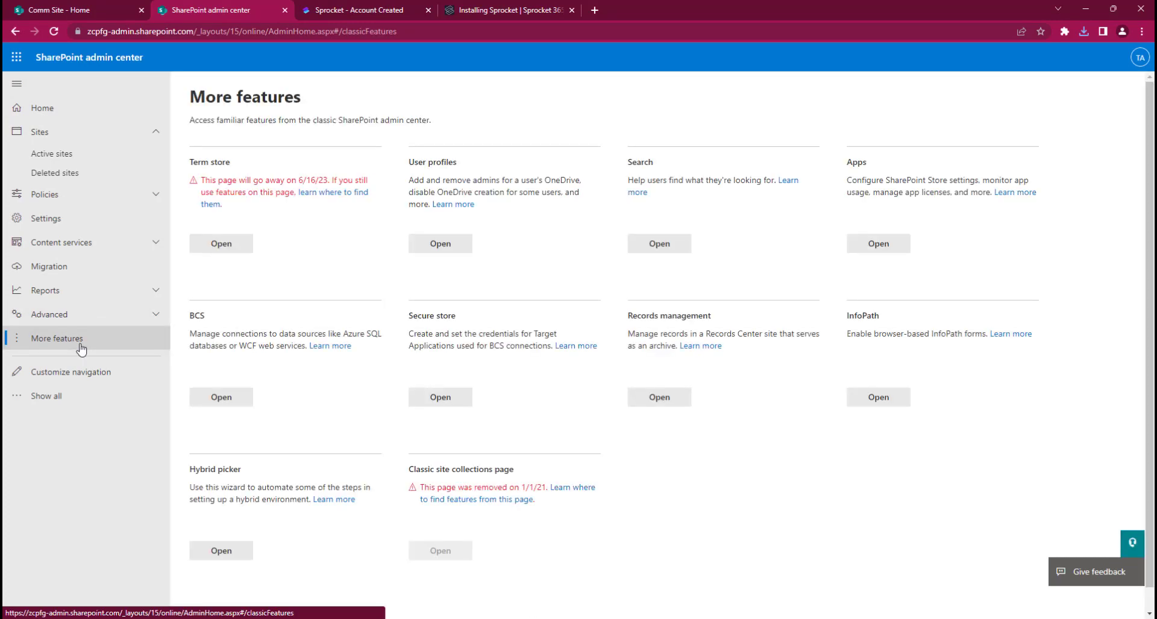
click(876, 252)
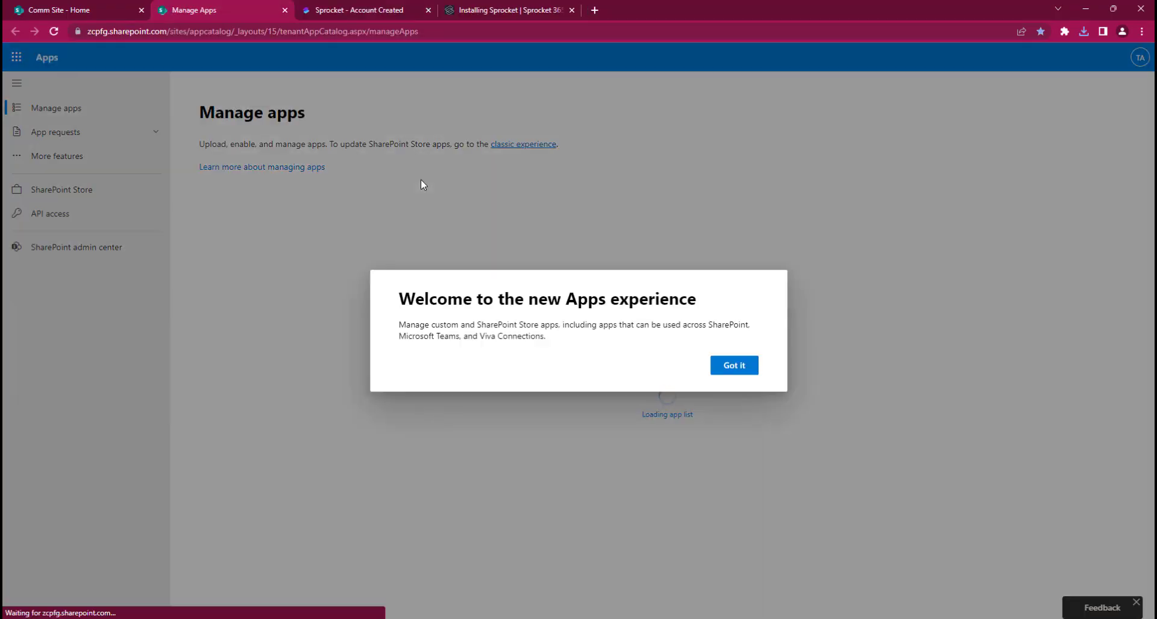
click(771, 174)
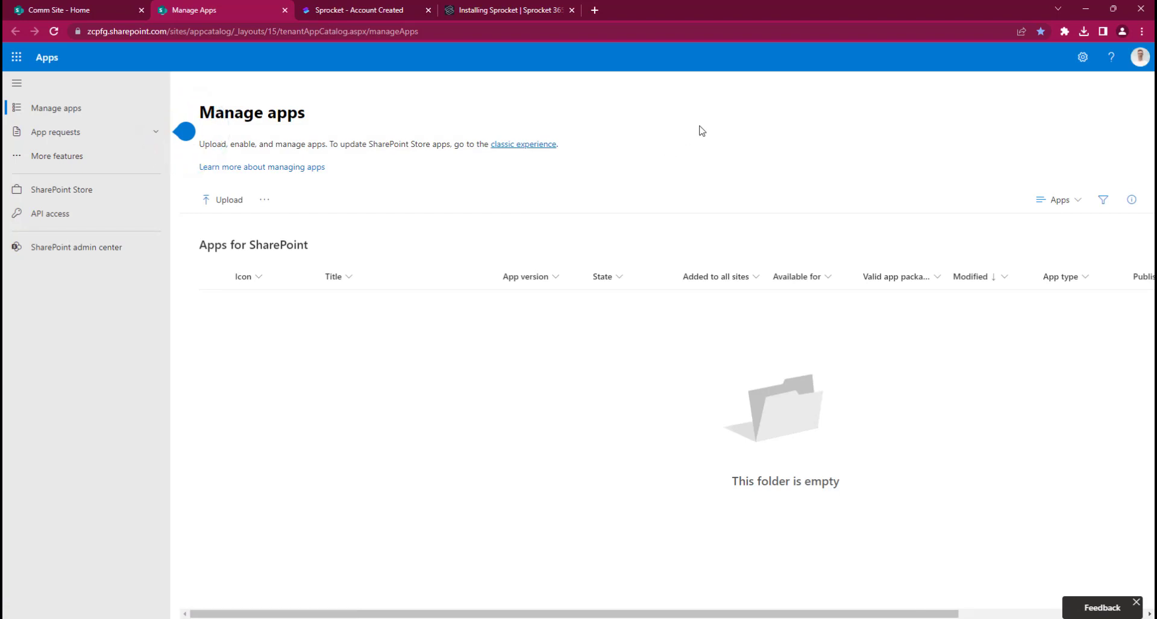
Upload the sprocket-365.sppkg package to Apps for SharePoint and review its enable and availability options
click(230, 202)
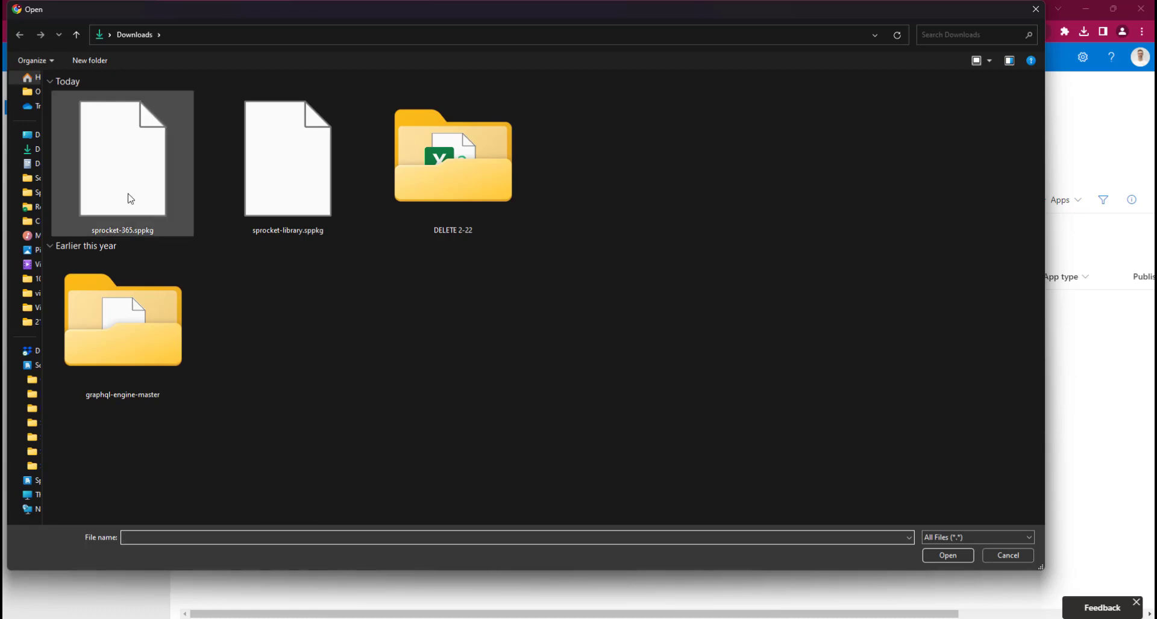
double_click(129, 197)
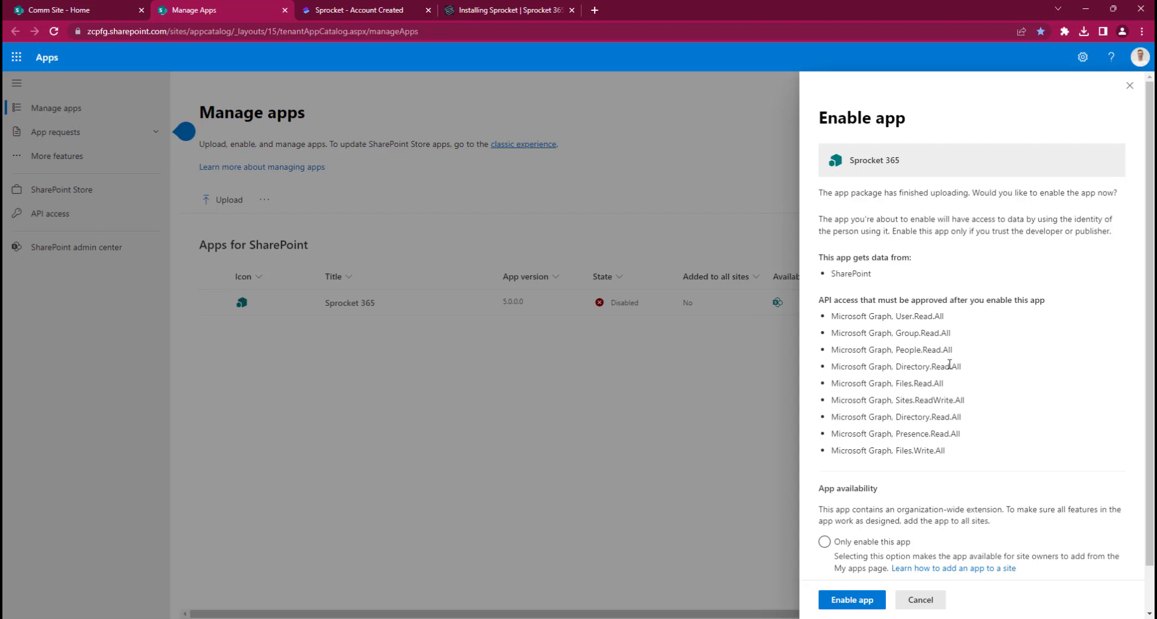
scroll(937, 362, down, 1)
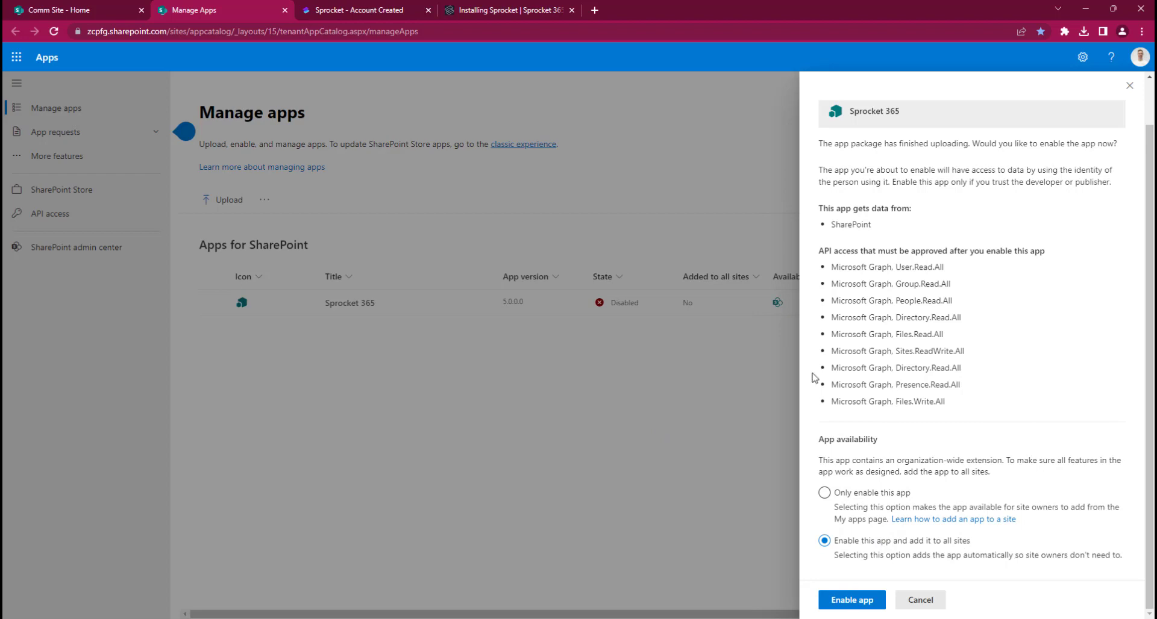
Consult the Installing on Individual Site guide in the Sprocket documentation and return to the pending app enablement
click(500, 13)
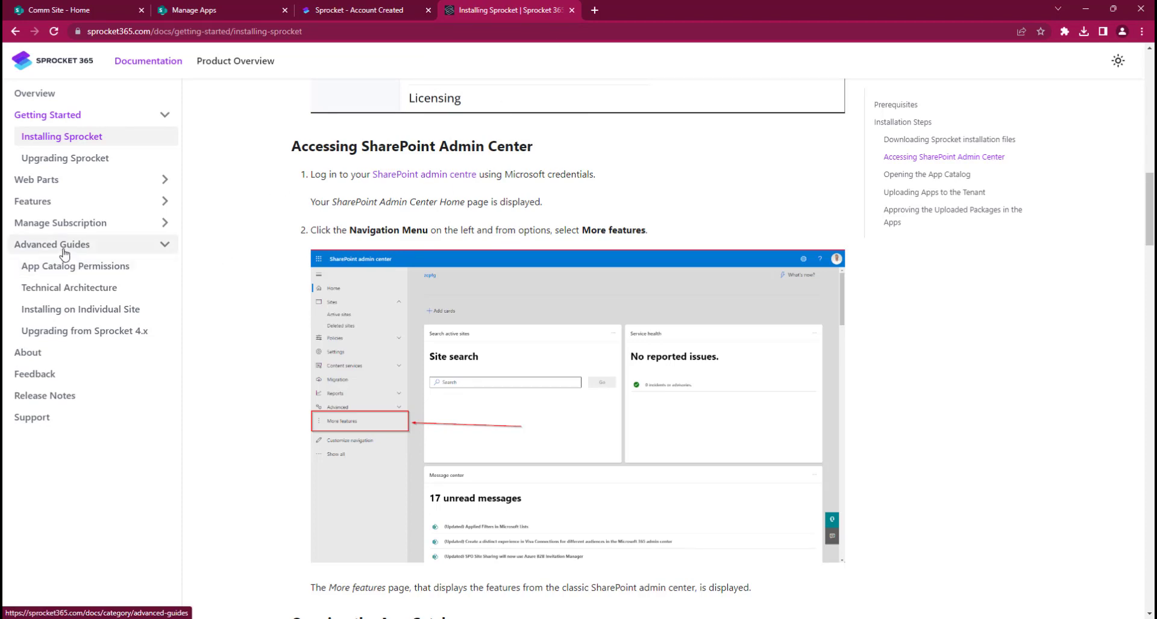
click(49, 314)
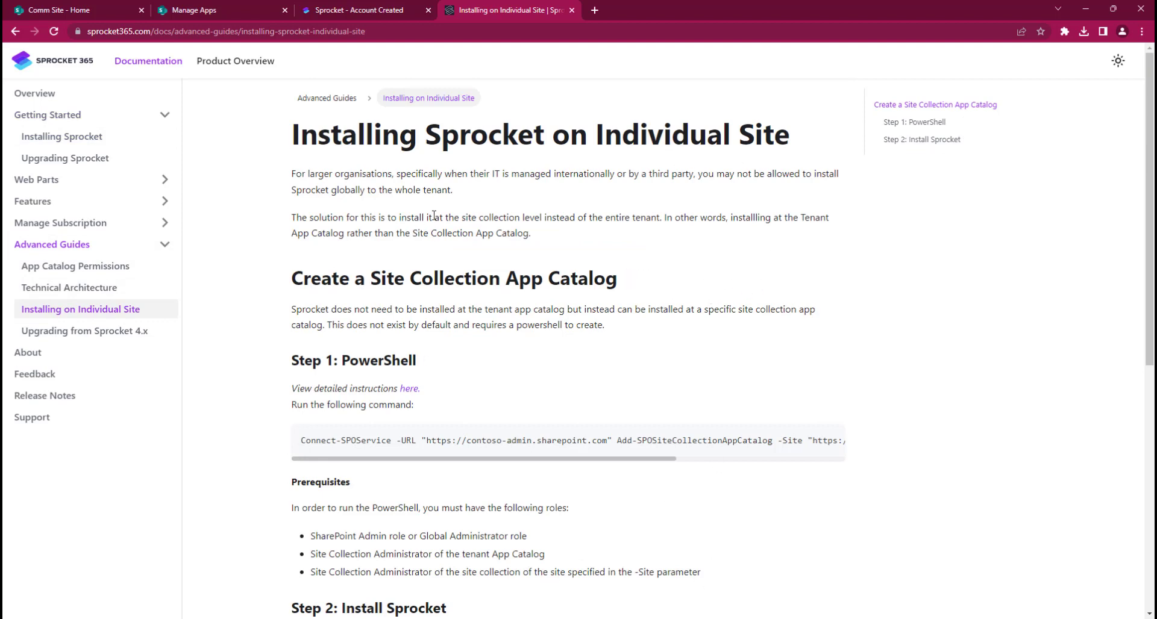
click(190, 12)
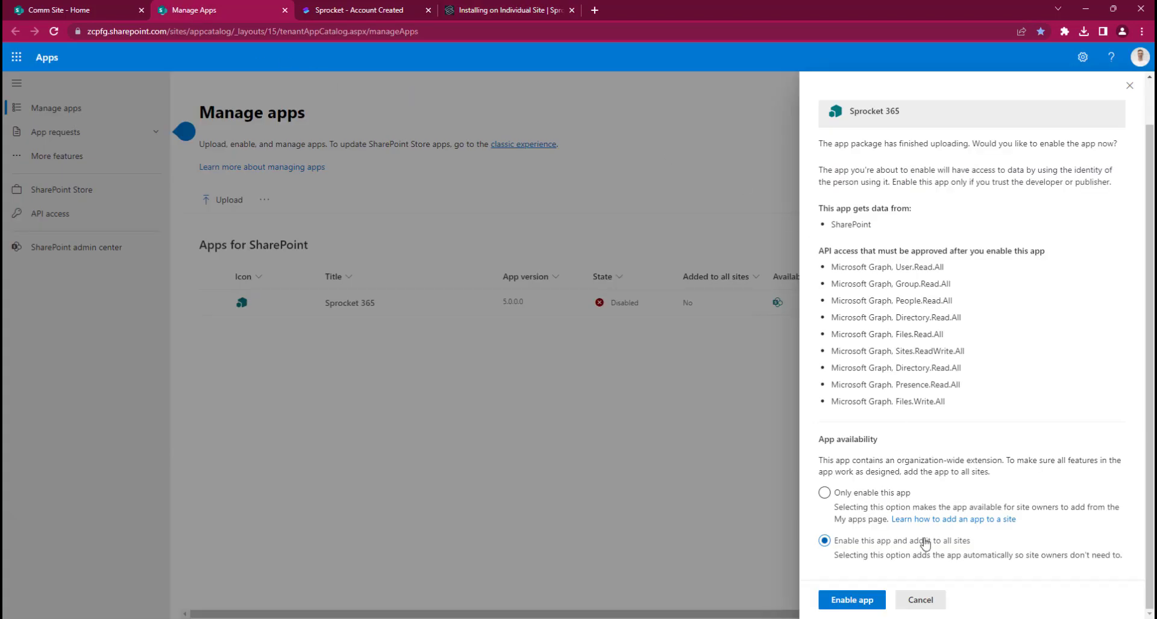
Enable the Sprocket 365 app with the option to add it to all sites, postponing its API access approval
click(851, 602)
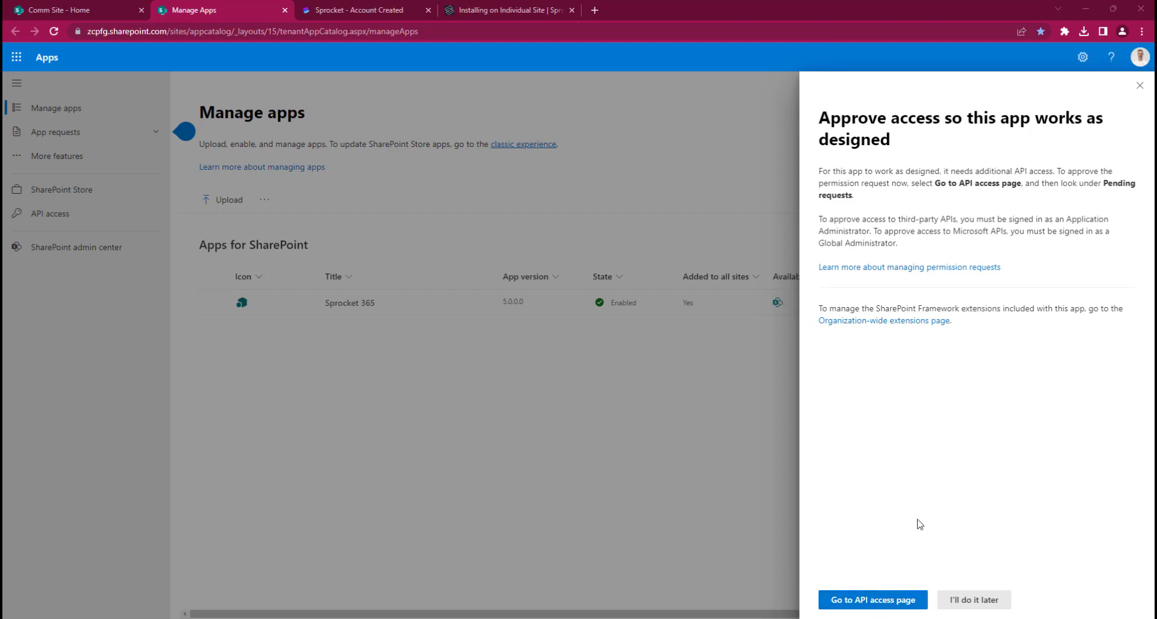
click(974, 600)
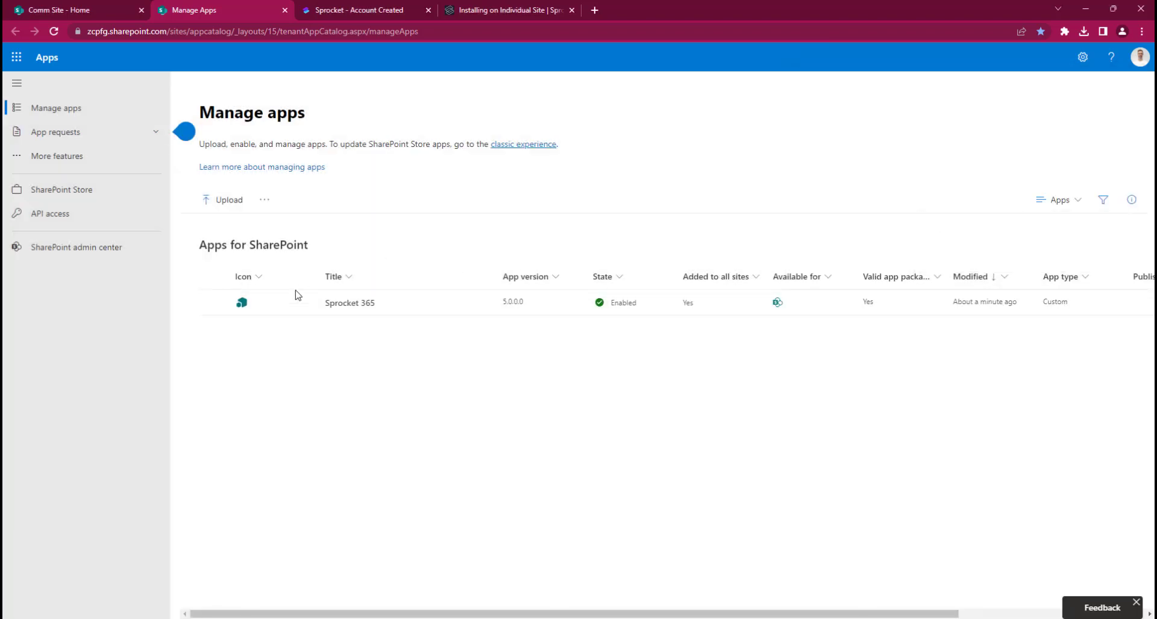
Upload the sprocket-library.sppkg package and enable the Sprocket Library app, adding it to all sites
click(223, 202)
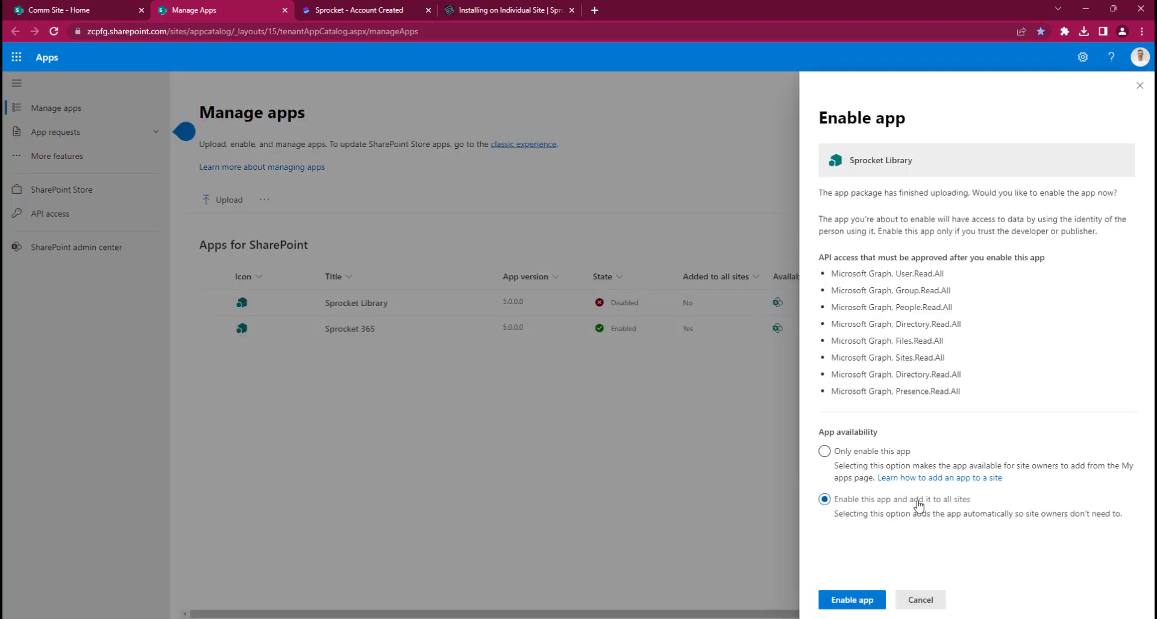
click(868, 605)
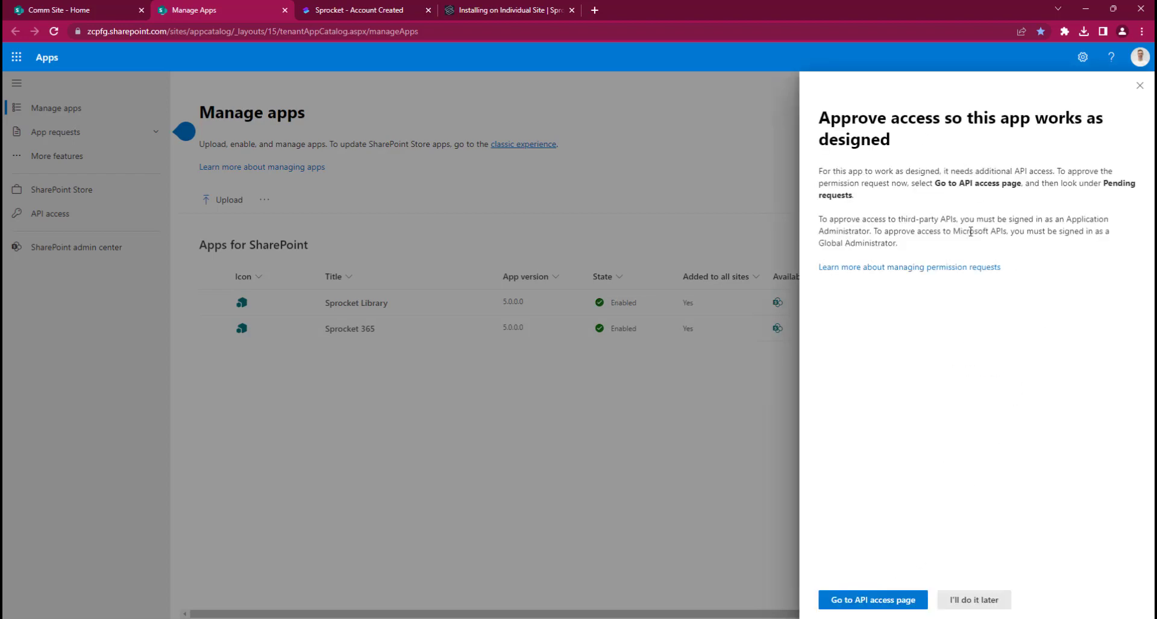
Go to the API access page and approve the Microsoft Graph User.Read.All request for Sprocket 365
click(889, 604)
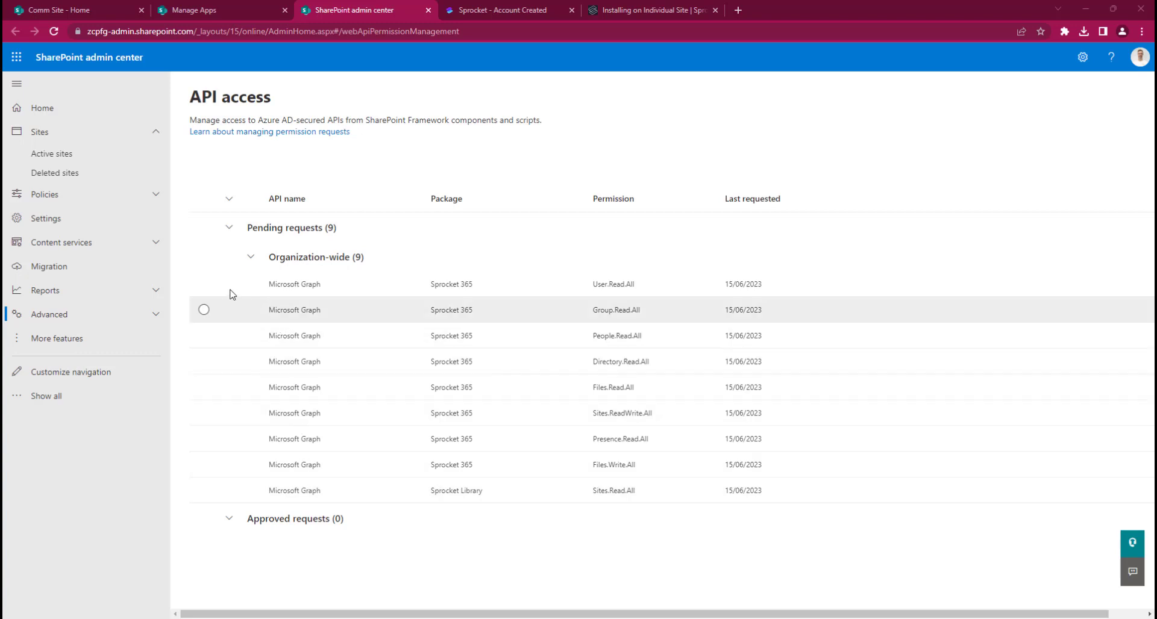
click(204, 284)
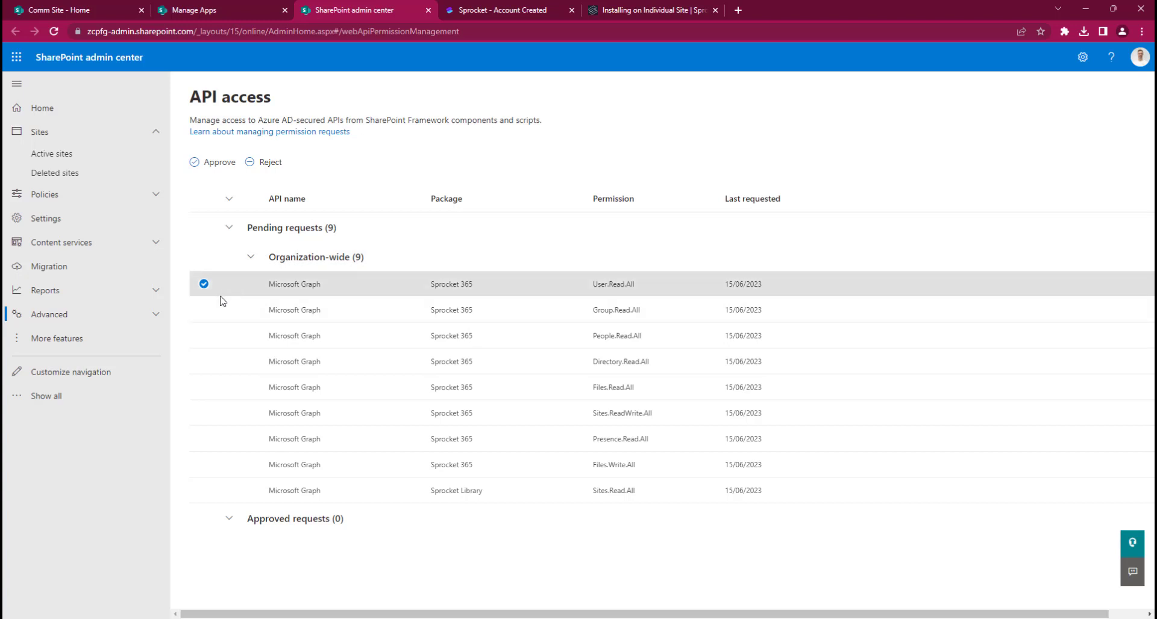
click(212, 163)
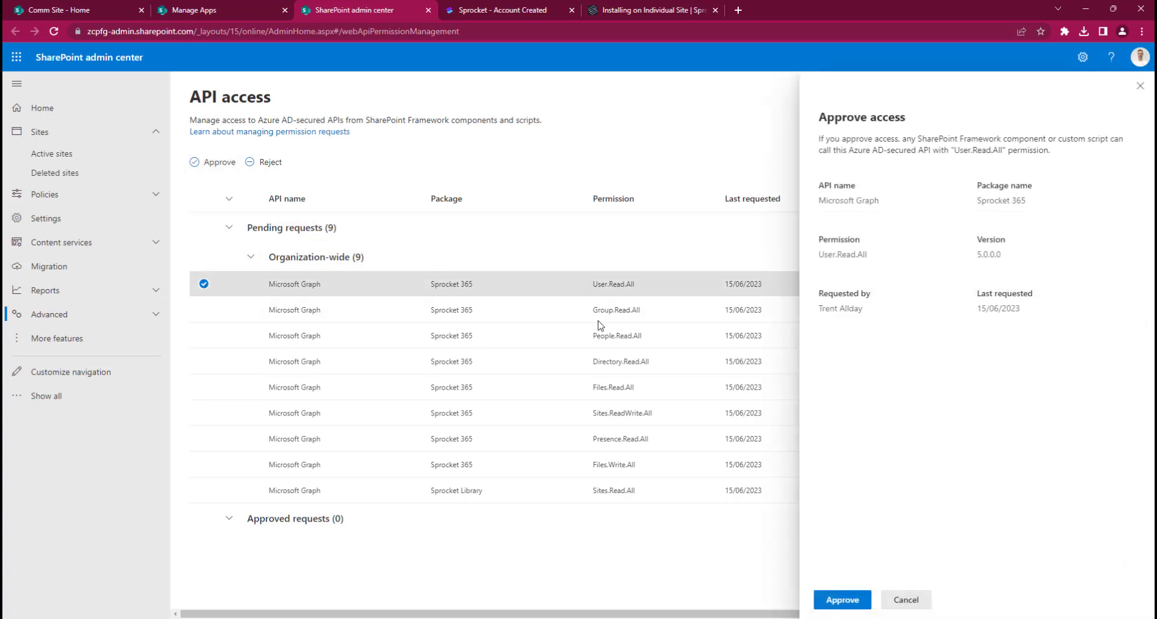
click(833, 603)
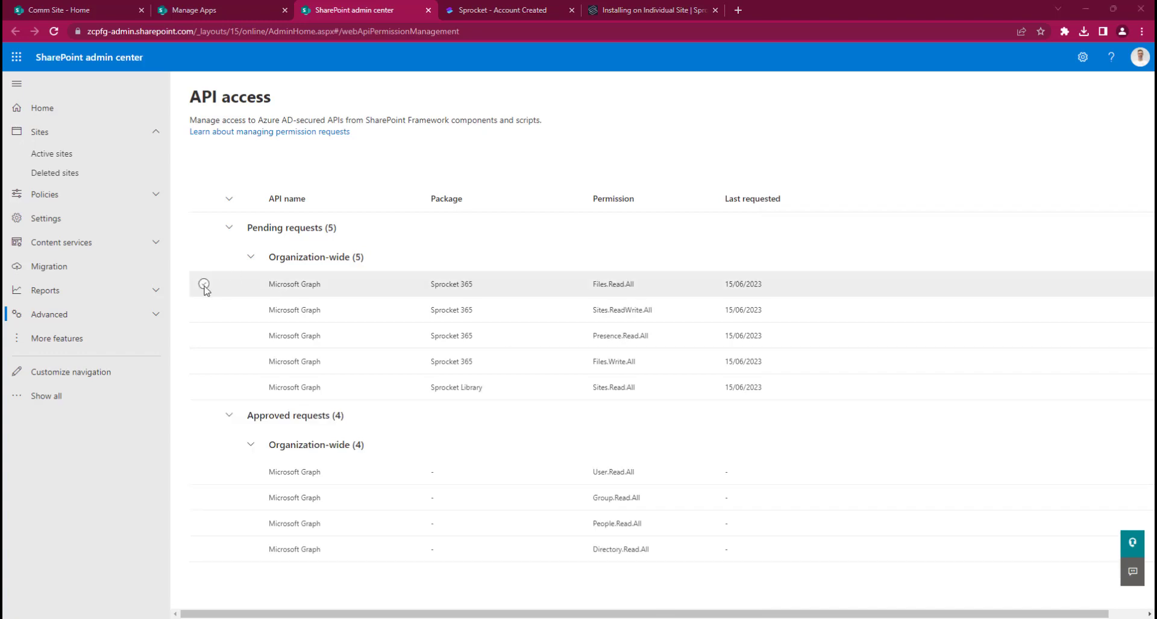
Approve all remaining pending Microsoft Graph permission requests for Sprocket 365 and Sprocket Library, ending with Sites.Read.All
click(207, 286)
click(843, 600)
click(217, 286)
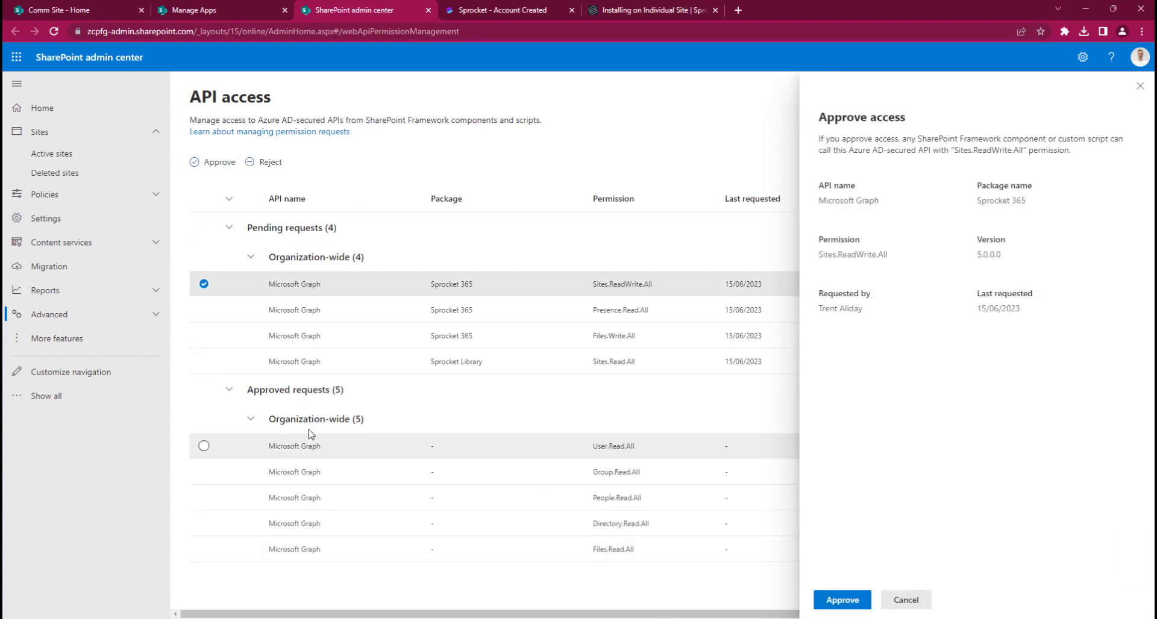
click(205, 284)
click(208, 163)
click(841, 601)
click(205, 283)
click(208, 163)
click(836, 604)
click(205, 283)
click(208, 163)
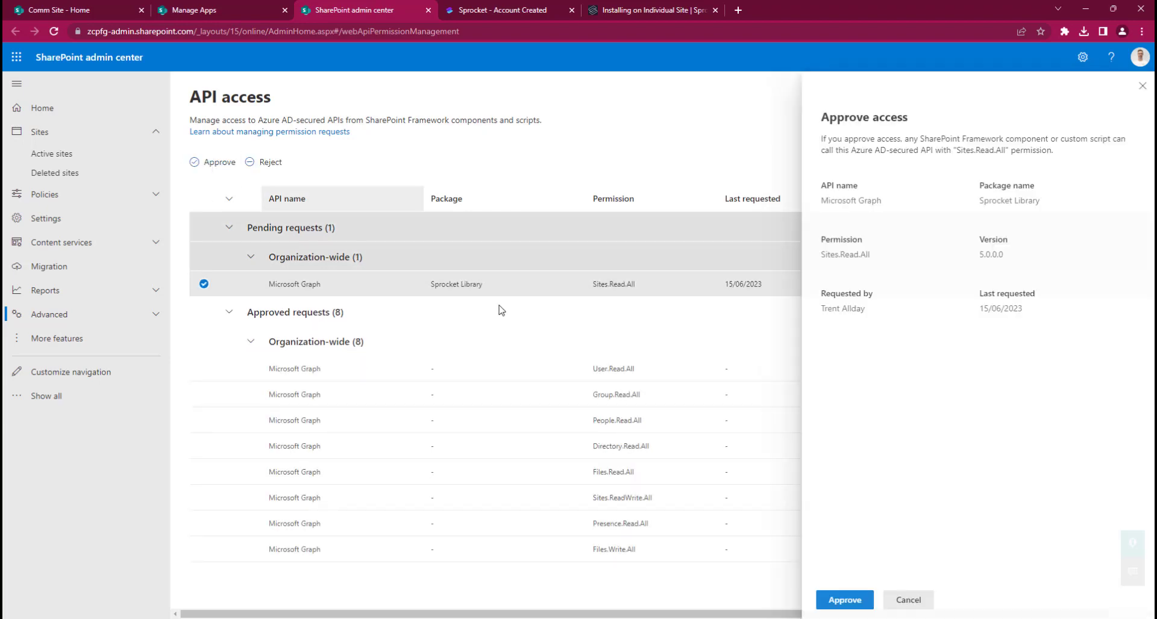
click(845, 600)
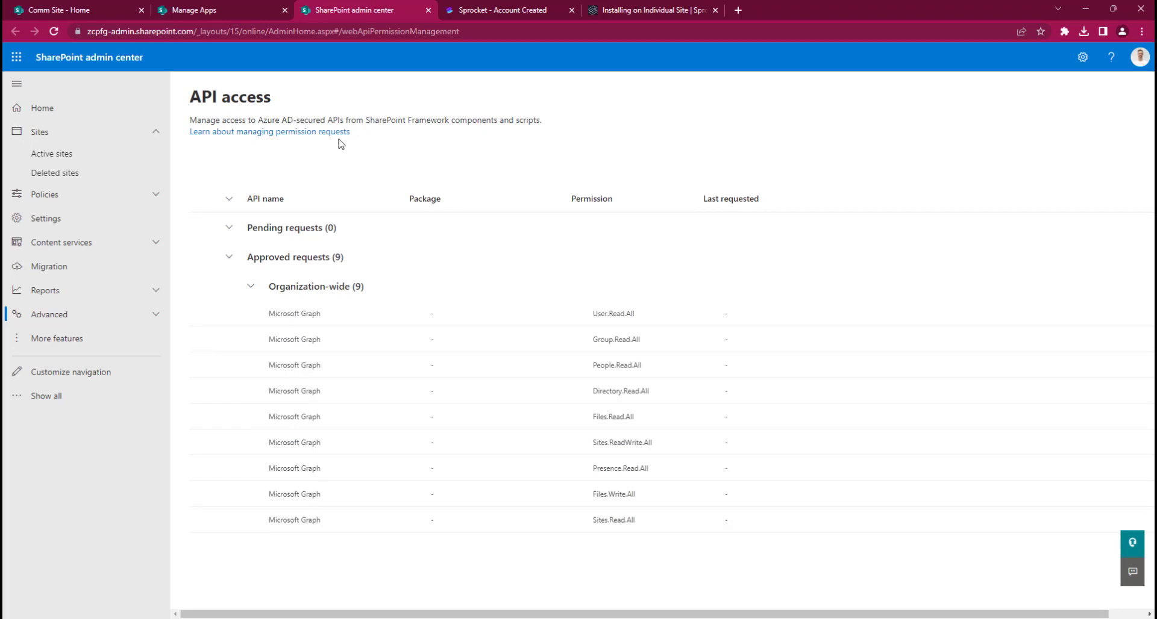
Check the Sprocket 365 configuration on the Comm Site, including the subscription details under About, and close it
click(73, 13)
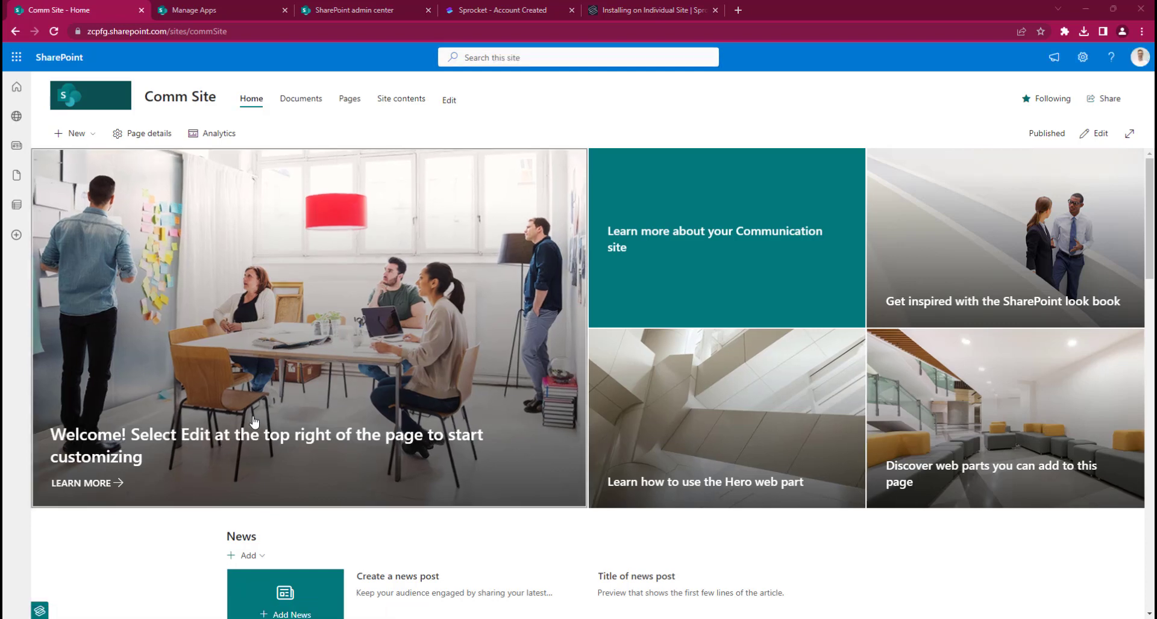
click(39, 611)
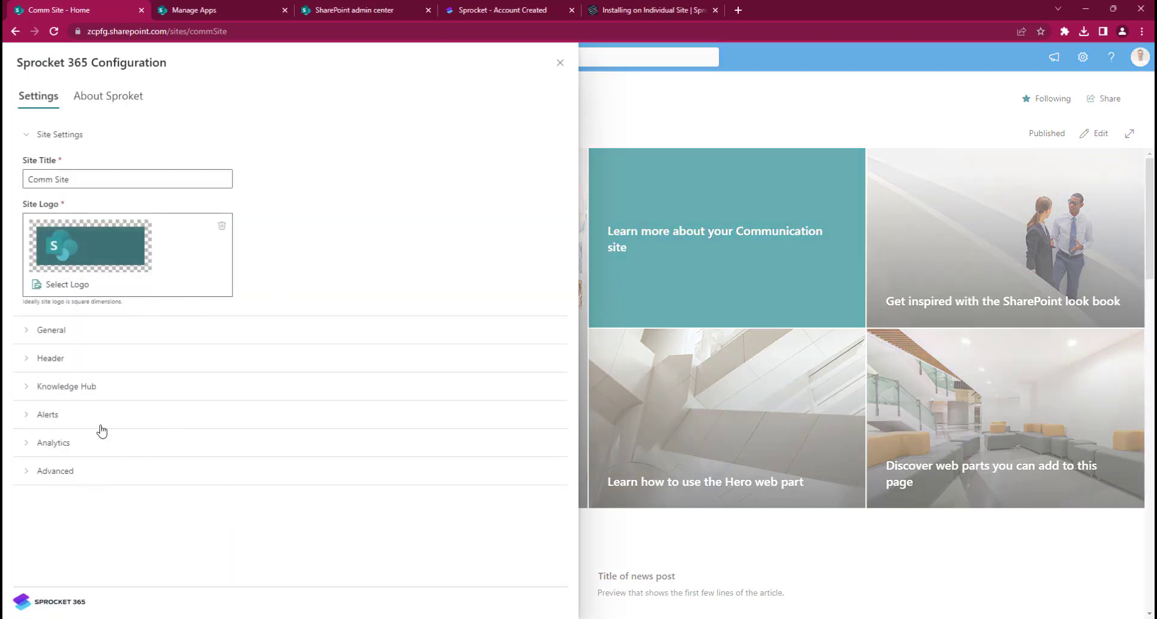
click(112, 102)
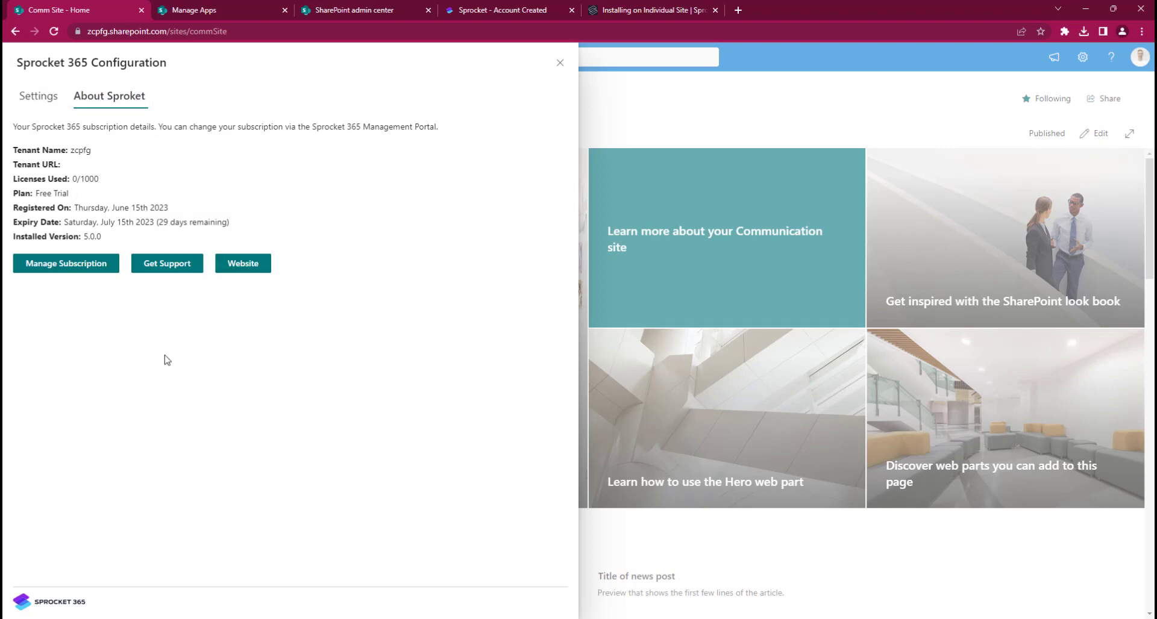
drag(17, 236, 150, 310)
click(163, 328)
click(560, 63)
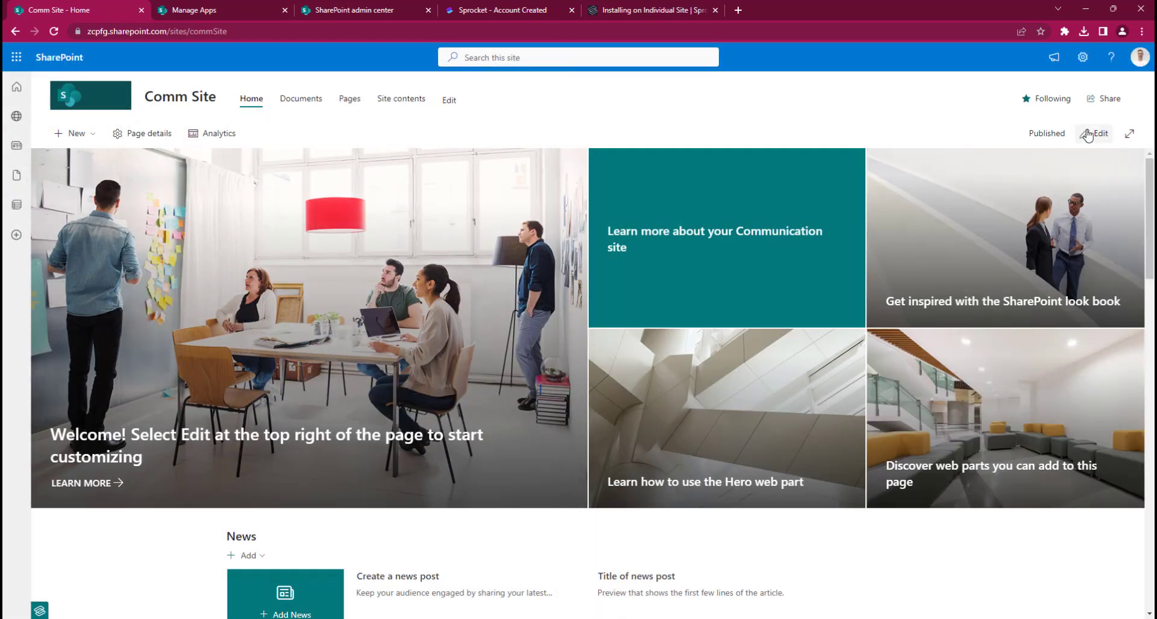
Put the Comm Site home page in edit mode and search the web parts above the News section for "sprock"
click(1087, 134)
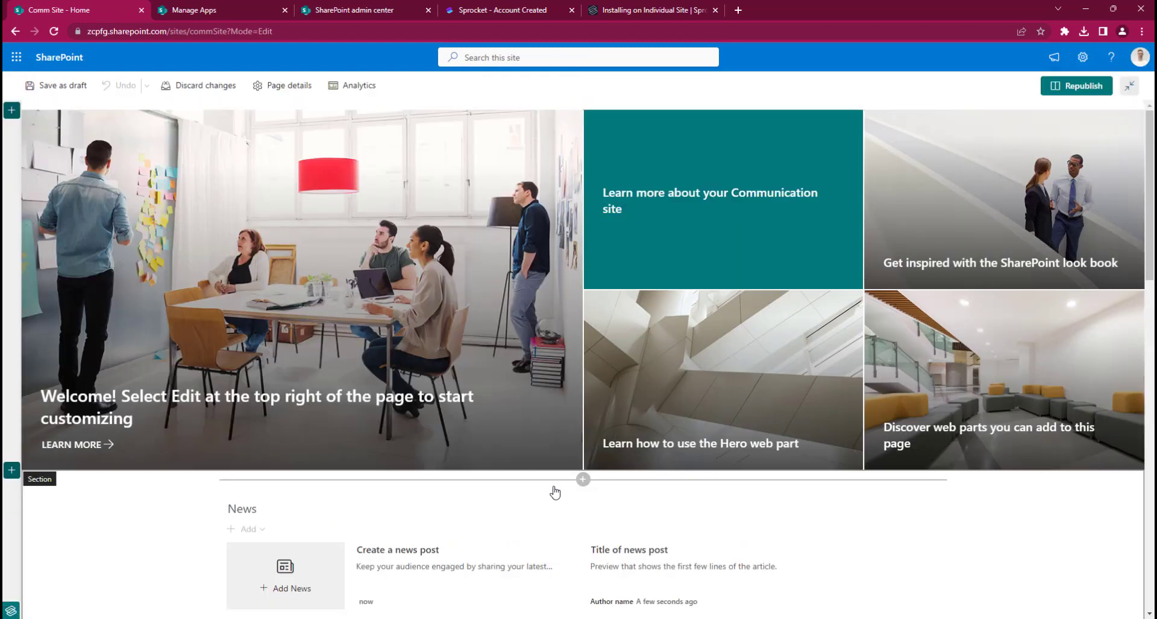
click(580, 480)
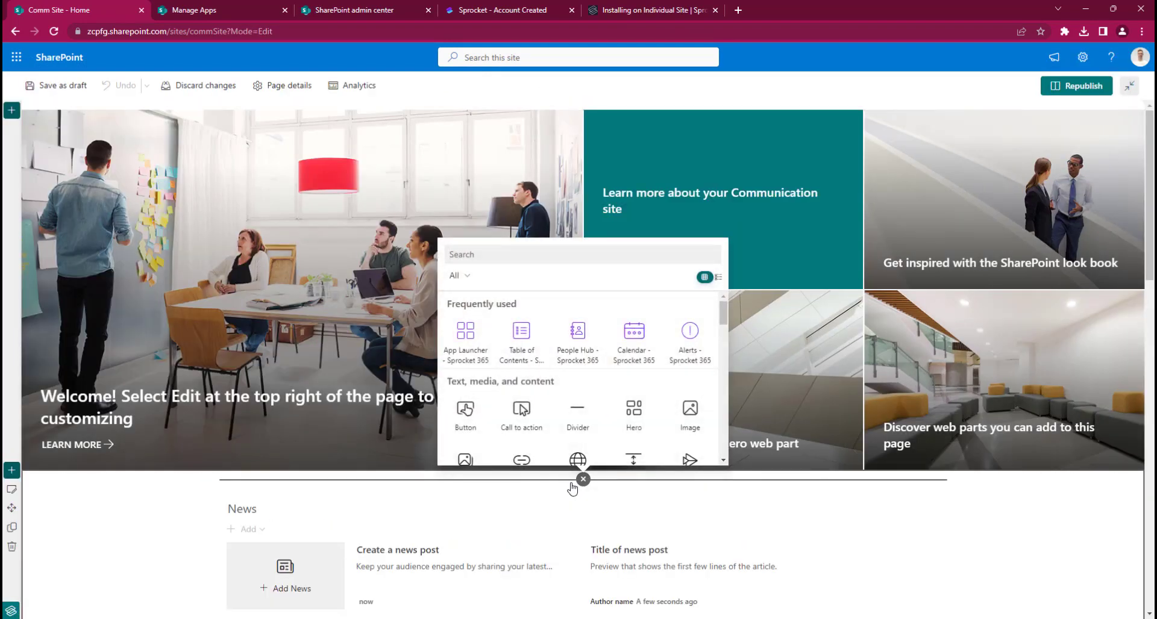
text(sprock)
scroll(662, 405, down, 1)
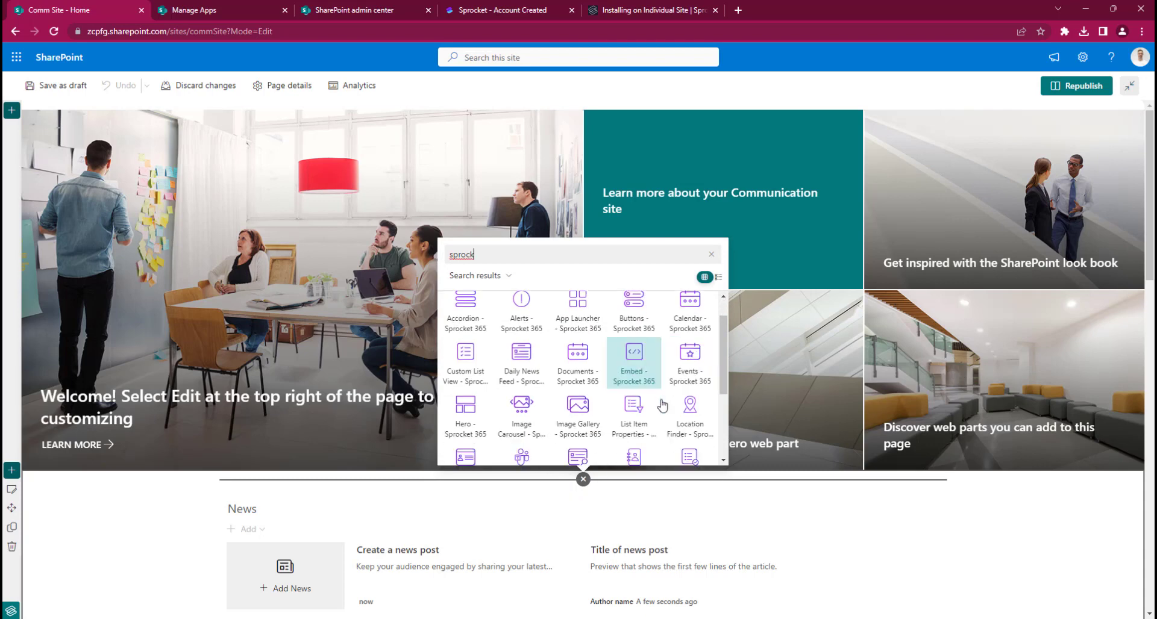
scroll(663, 406, down, 1)
scroll(663, 405, up, 2)
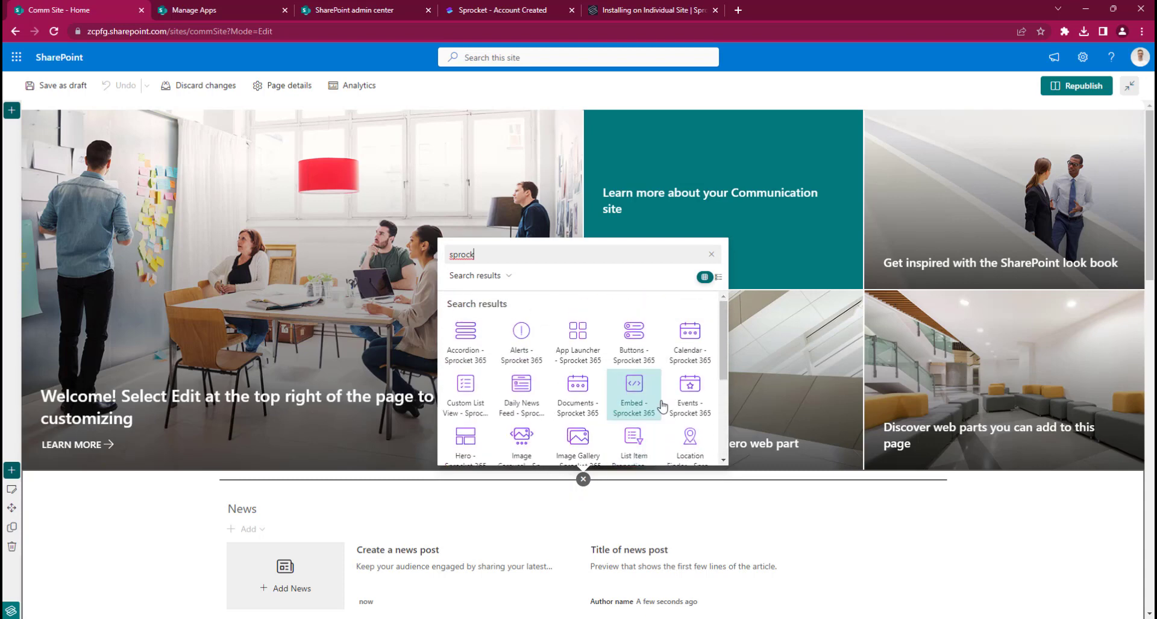